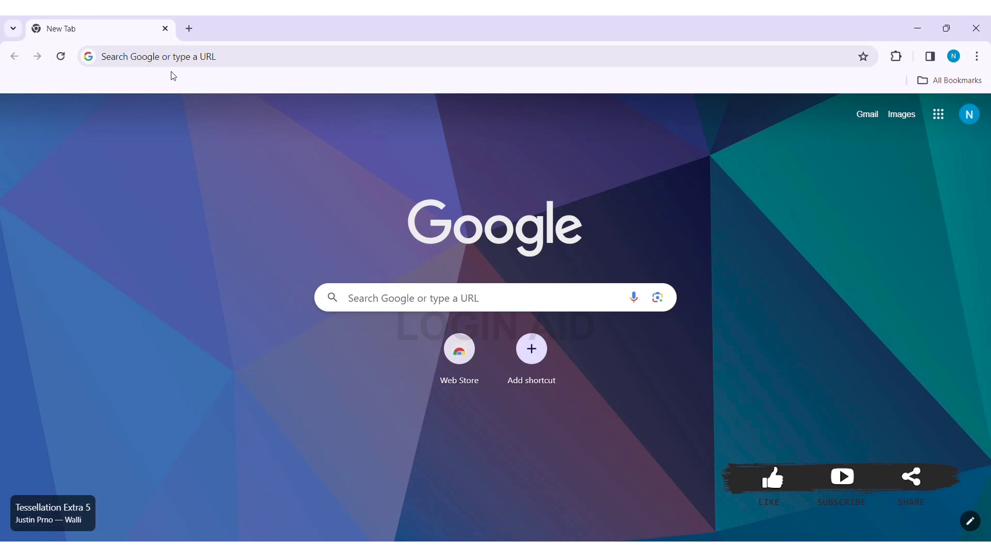
left_click(168, 57)
type("ww")
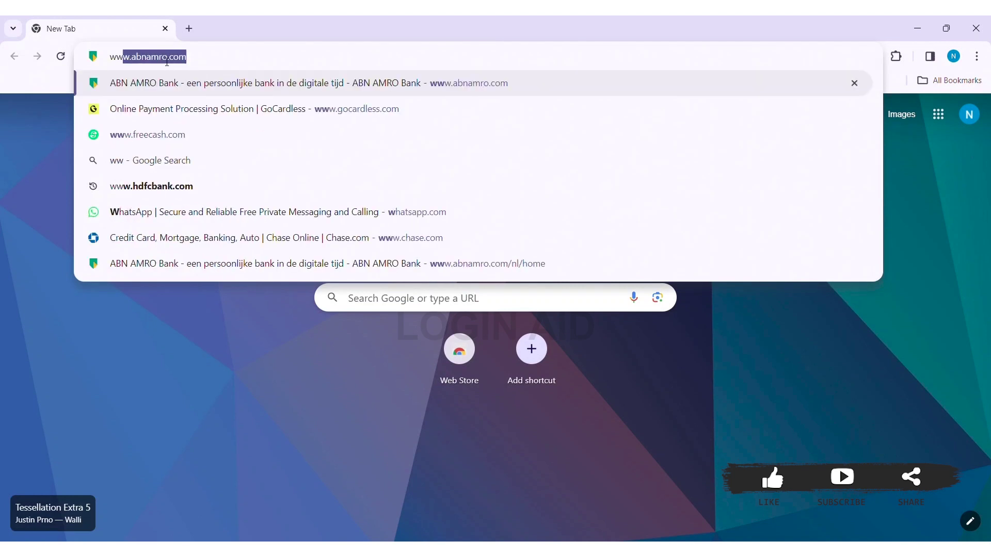
type("w.optimum.net")
key("Return")
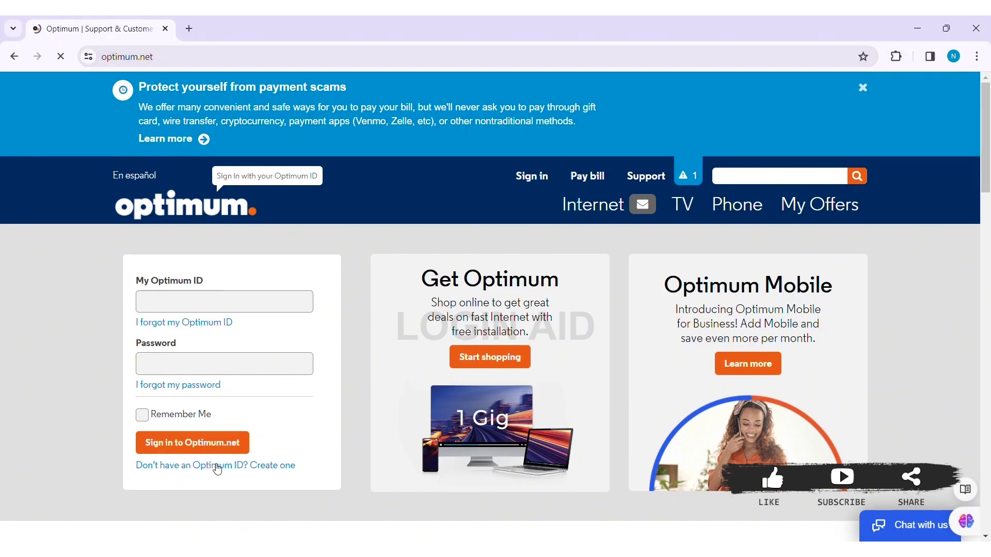
Via 'Create one', enter account number, last name and corrected phone number, then begin the captcha.
left_click(252, 468)
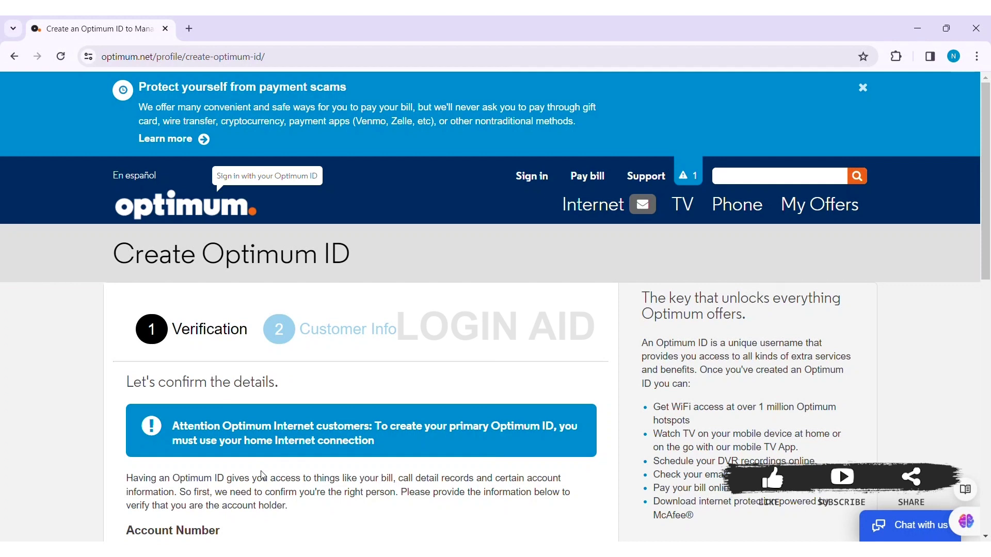
left_click_drag(985, 214, 985, 329)
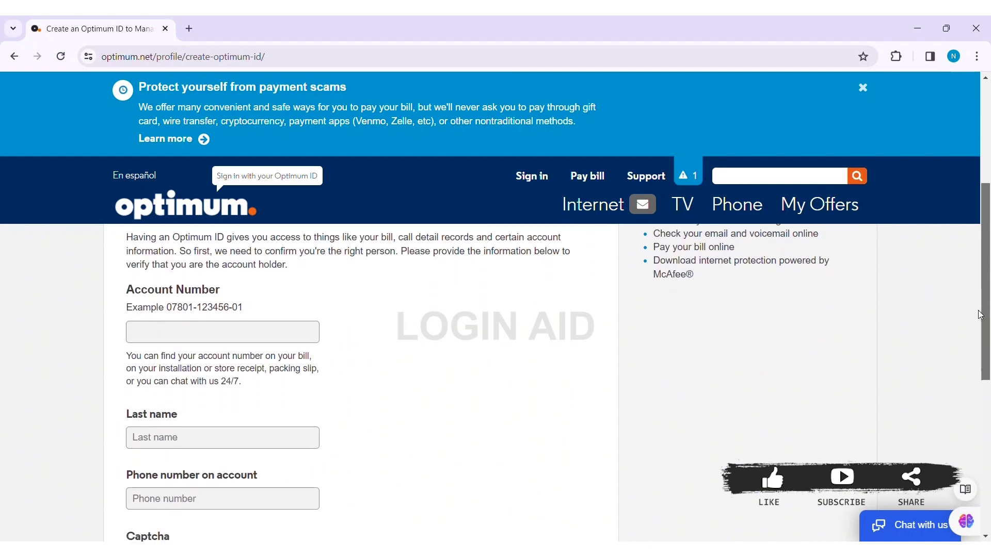
left_click(220, 298)
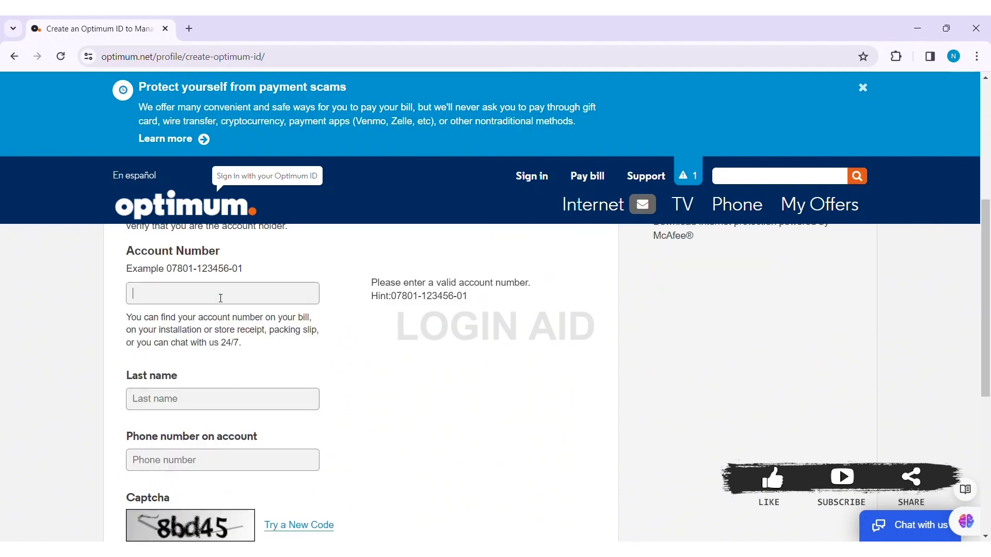
left_click_drag(982, 289, 982, 348)
left_click(201, 263)
type("noah")
left_click(183, 319)
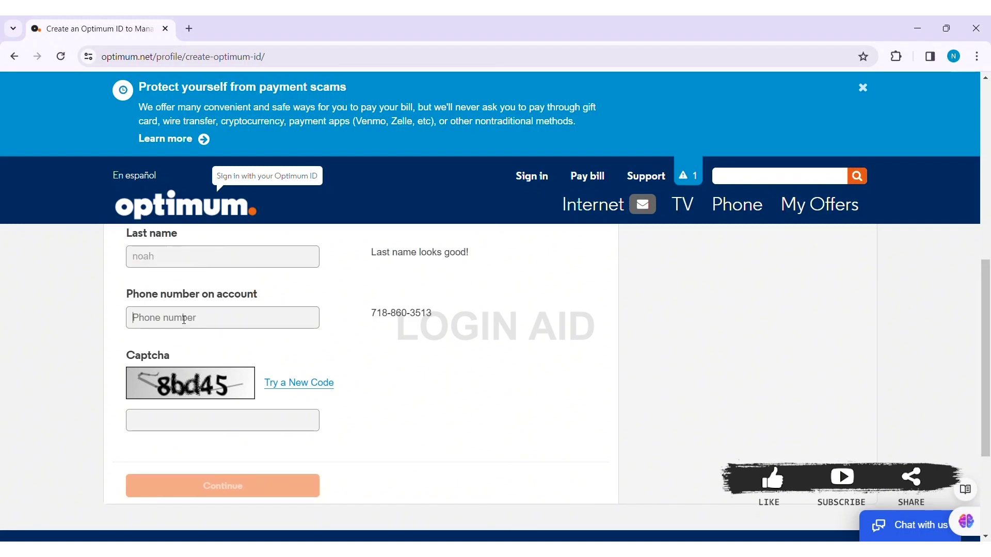
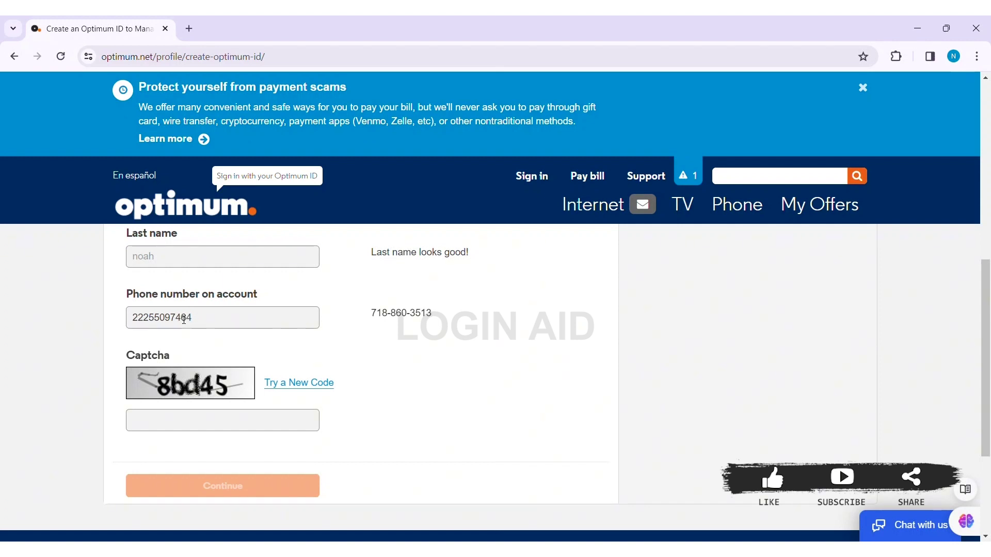
left_click(201, 418)
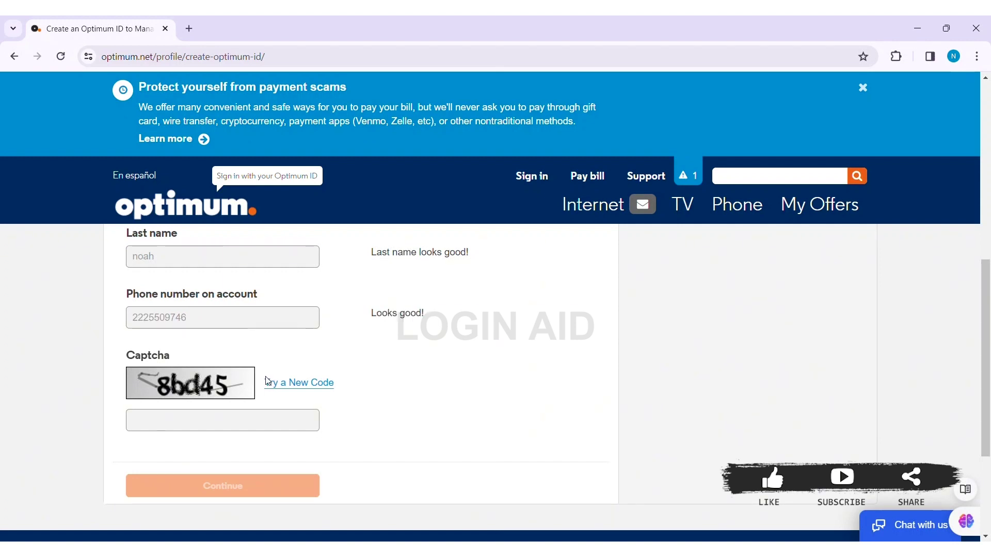
left_click(167, 421)
type("8b")
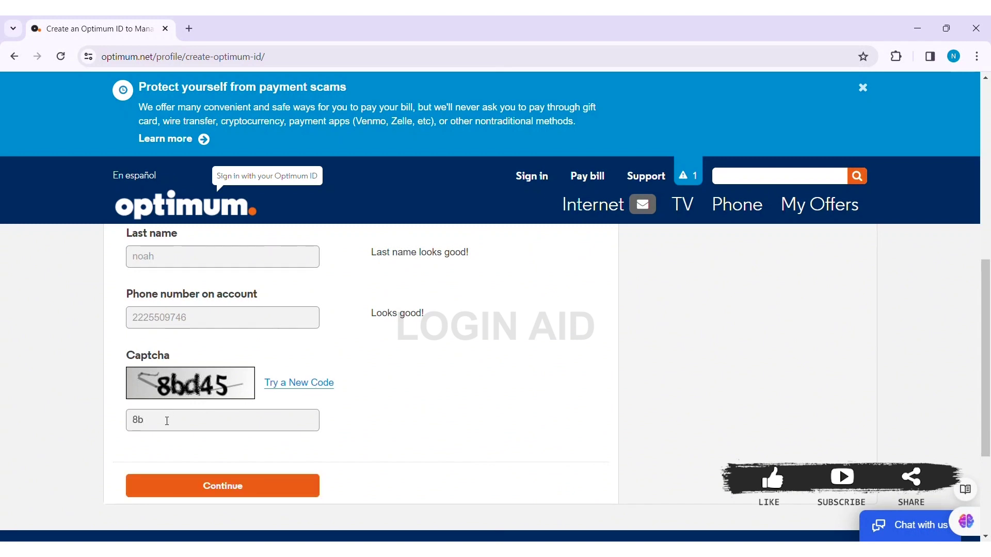
type("d45")
Finish the captcha code and submit the Optimum ID verification form with Continue.
left_click(236, 488)
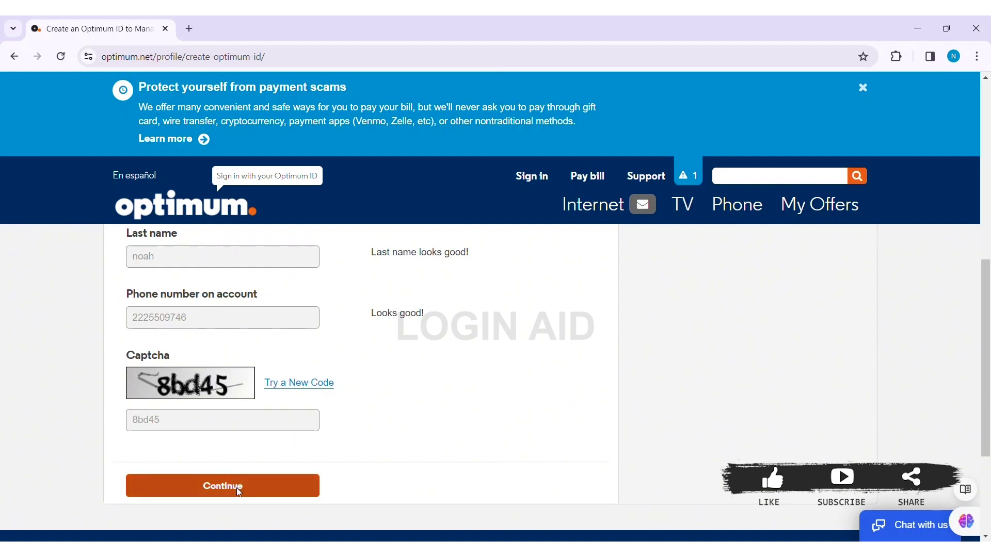